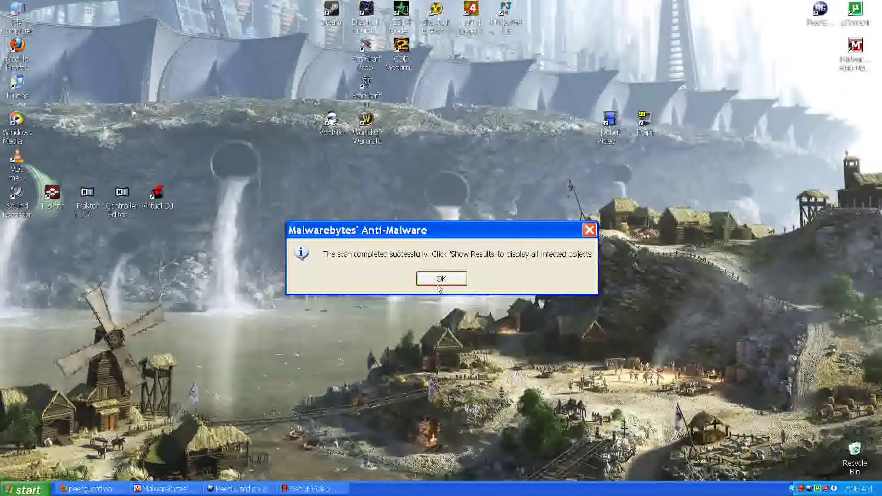
Dismiss the Malwarebytes scan-complete message and leave the desktop icons deselected.
click(451, 284)
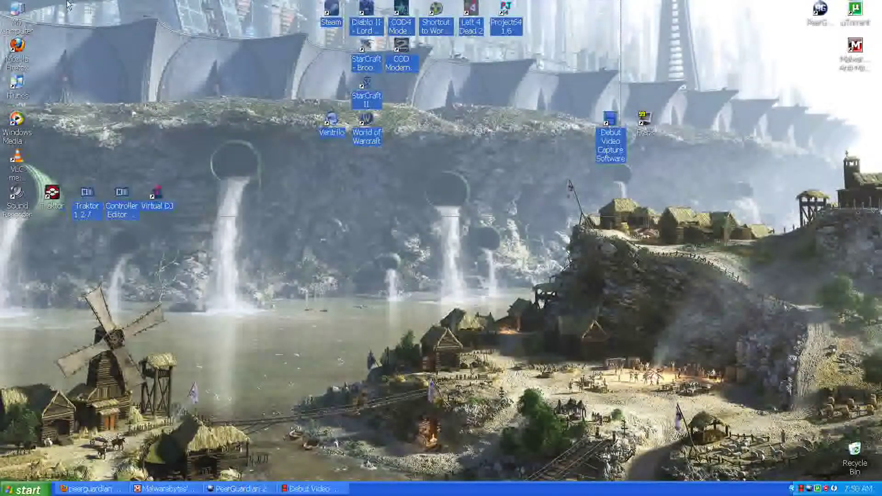
drag(7, 4, 554, 394)
click(622, 306)
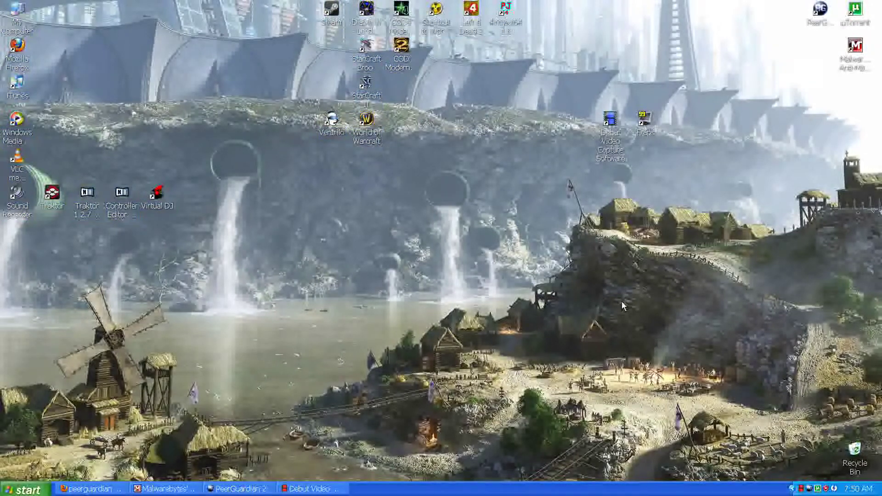
drag(553, 181, 224, 6)
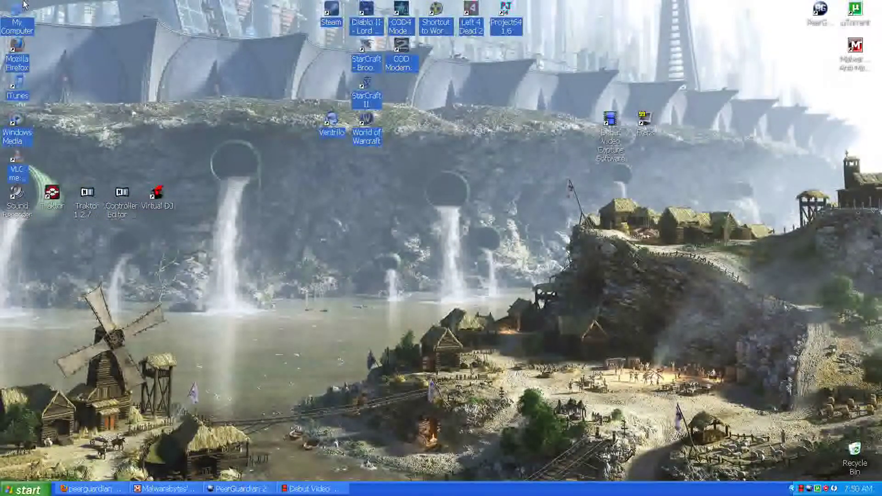
drag(320, 3, 584, 214)
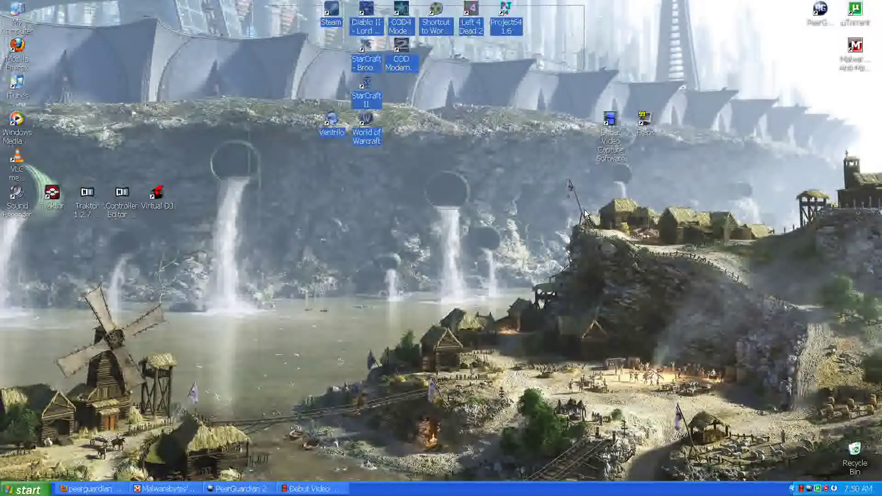
mouse_move(556, 73)
mouse_down()
mouse_move(219, 5)
mouse_move(269, 5)
mouse_up()
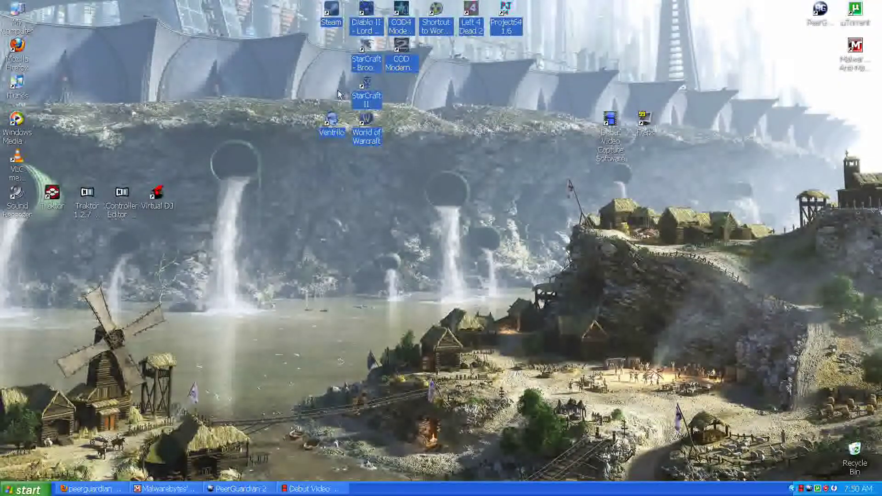
click(242, 248)
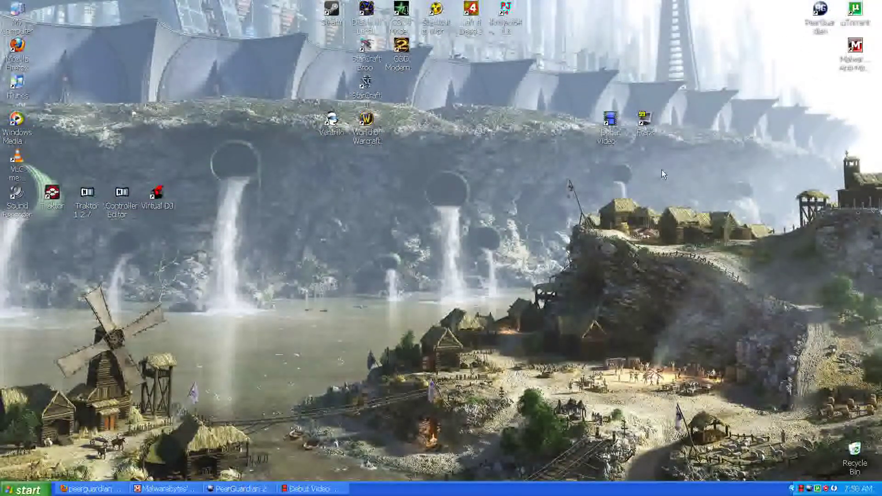
double_click(855, 9)
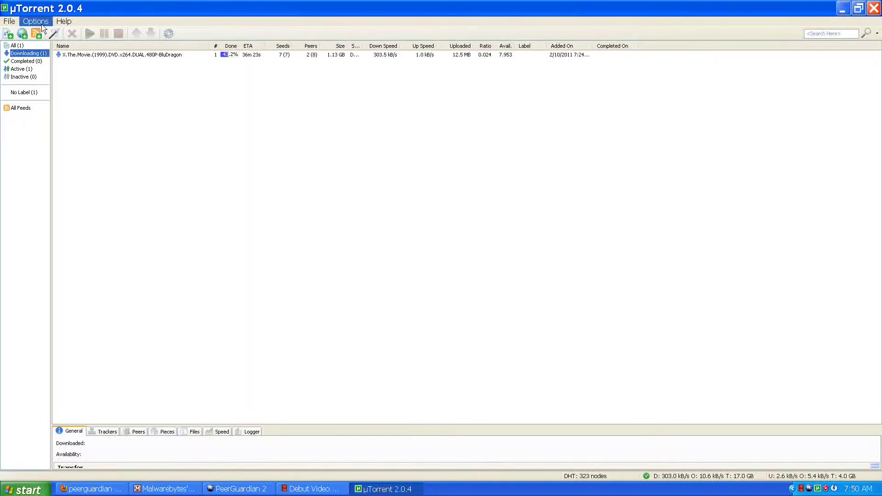
click(858, 7)
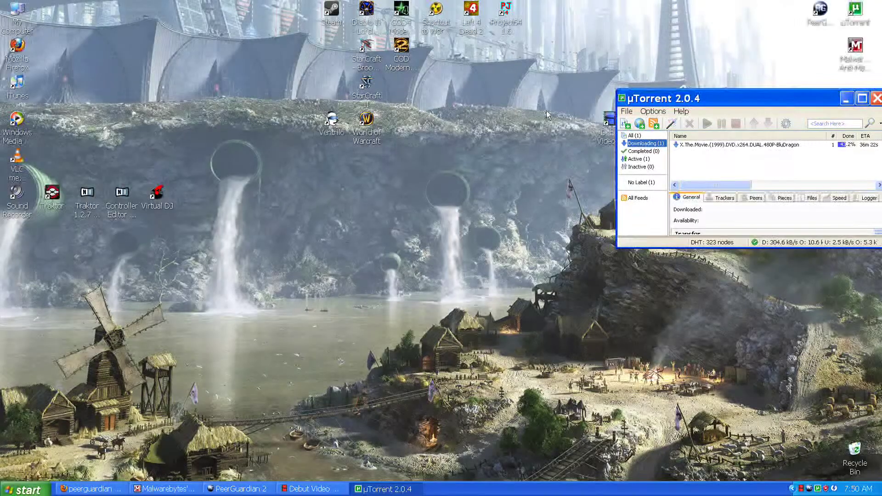
drag(720, 104, 266, 144)
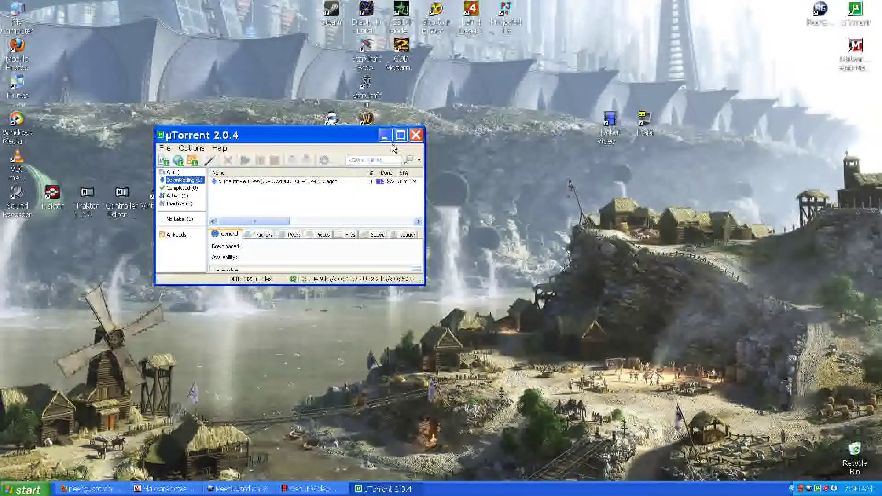
drag(341, 138, 427, 201)
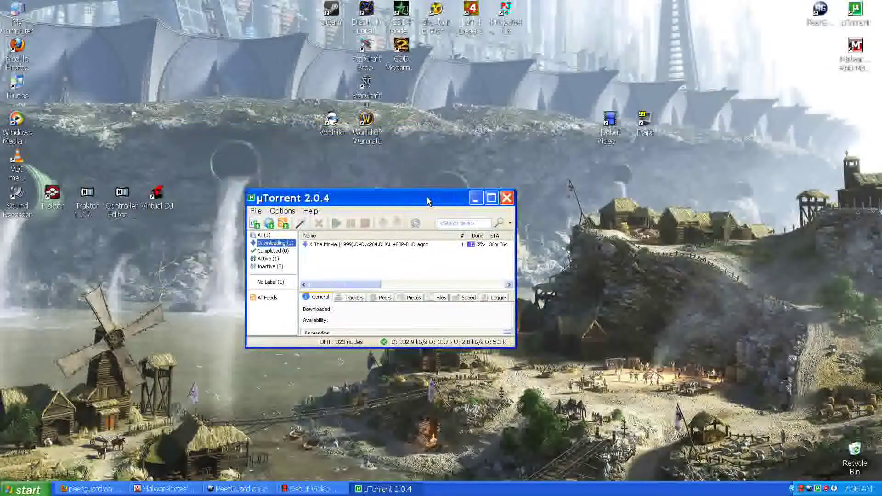
click(475, 198)
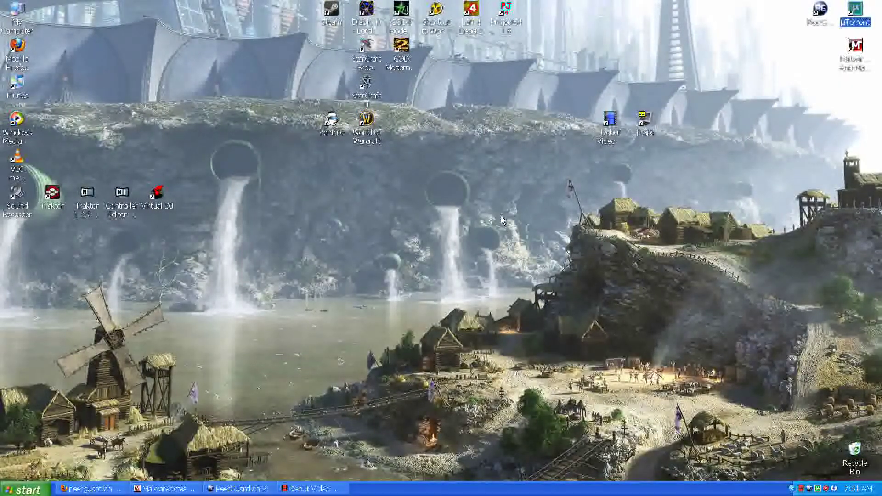
drag(570, 60, 754, 266)
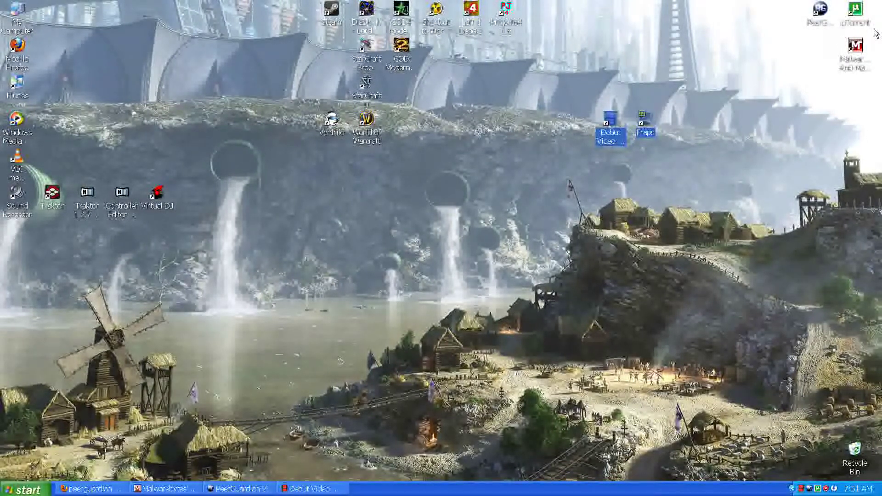
click(832, 20)
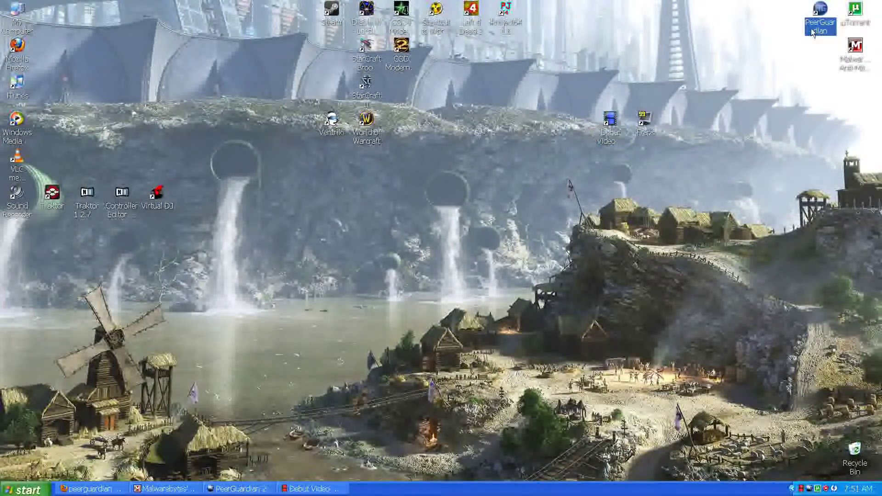
click(608, 146)
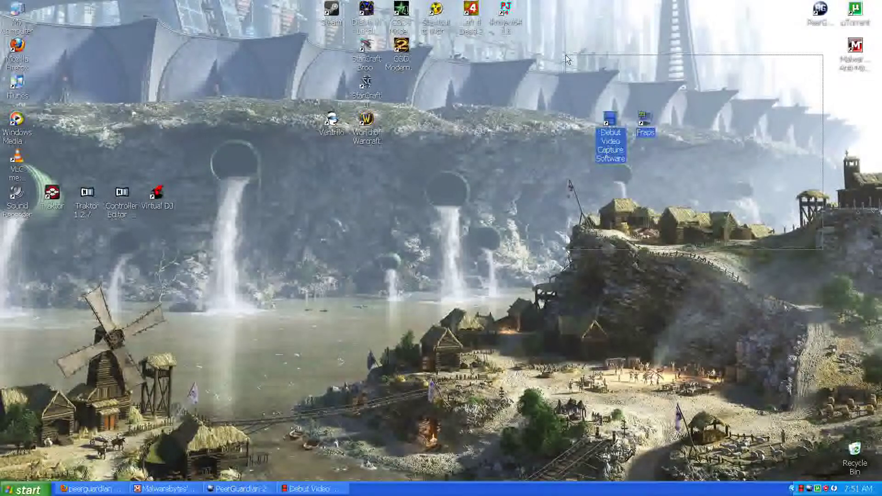
drag(524, 164, 661, 128)
click(666, 334)
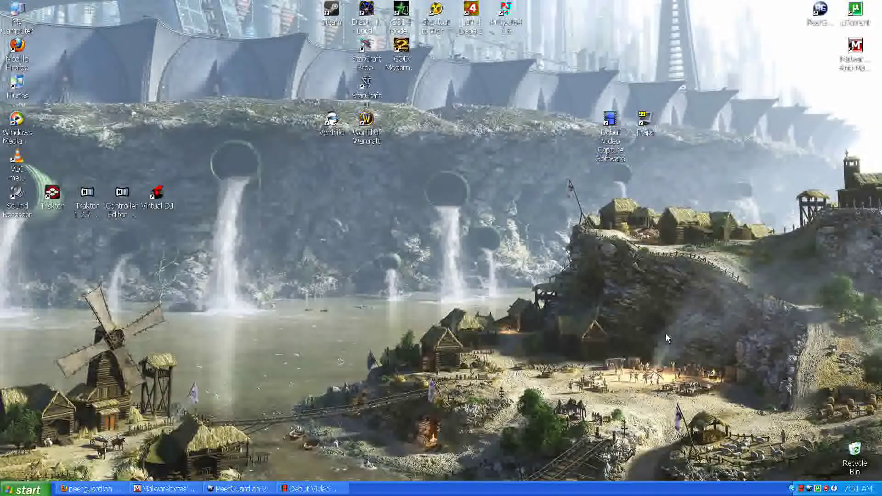
Return to the 'peerguardian 2' Google results in Firefox and open 'Phoenix Labs » PeerGuardian 2'.
click(316, 493)
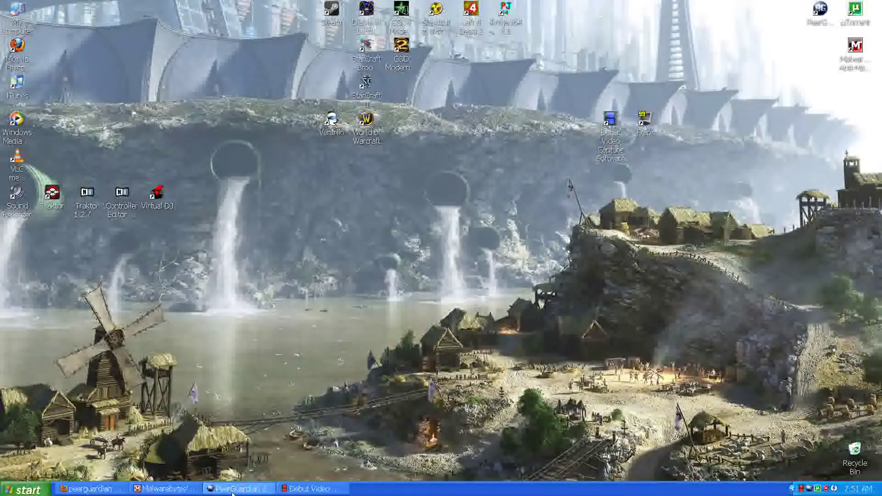
click(89, 489)
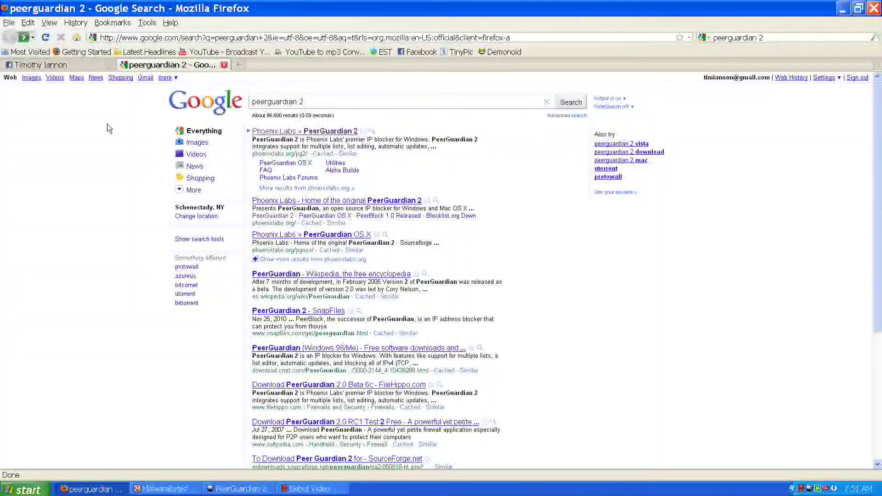
triple_click(325, 105)
click(341, 106)
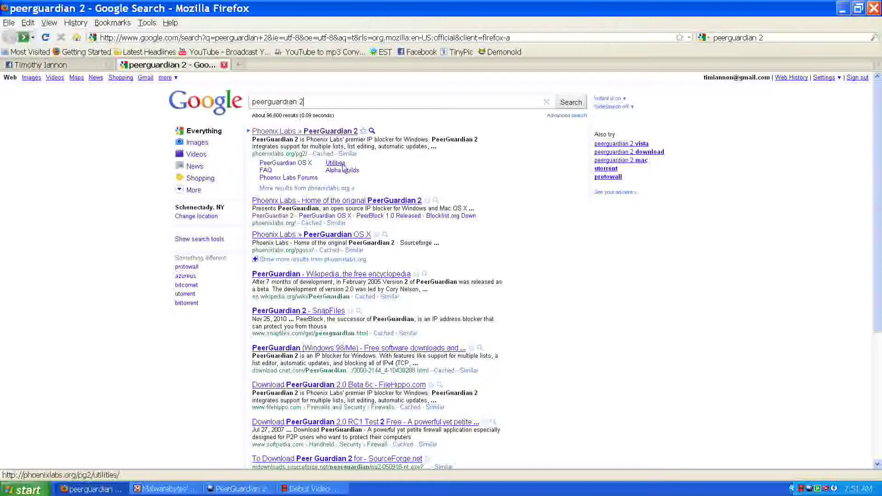
click(306, 135)
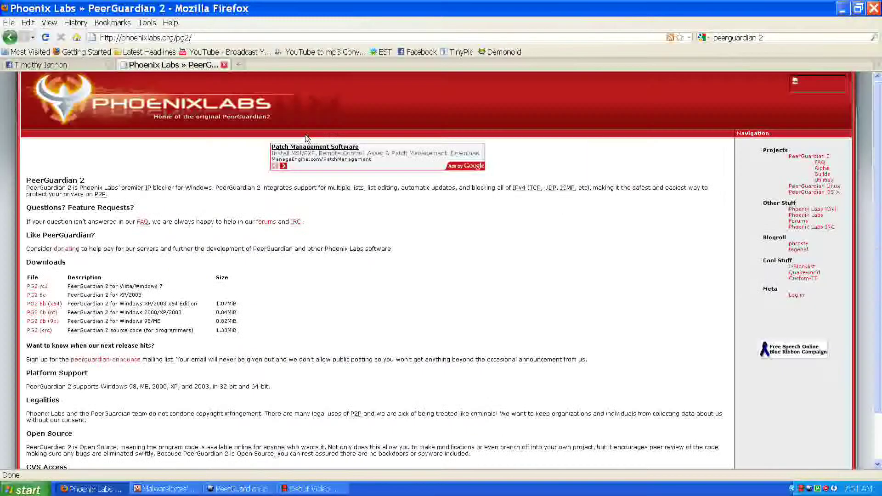
Scroll the Phoenix Labs page down to the Downloads table and CVS Access footer.
scroll(365, 206, down, 2)
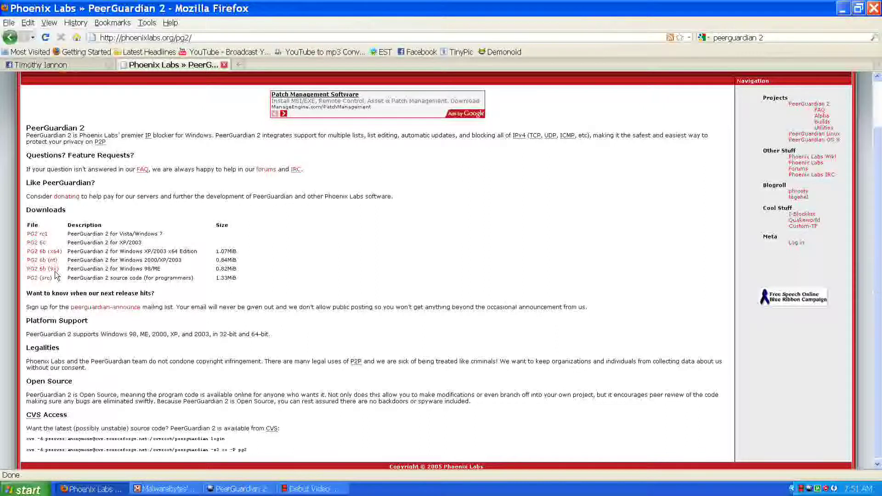
Try the XP/2003, XP x64 and PG2 rc1 download links, going back to the PeerGuardian 2 page each time.
click(38, 246)
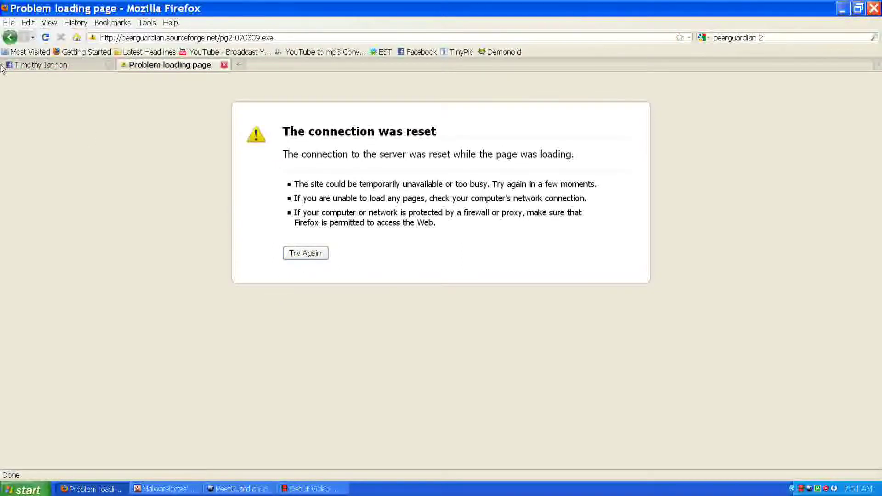
click(9, 37)
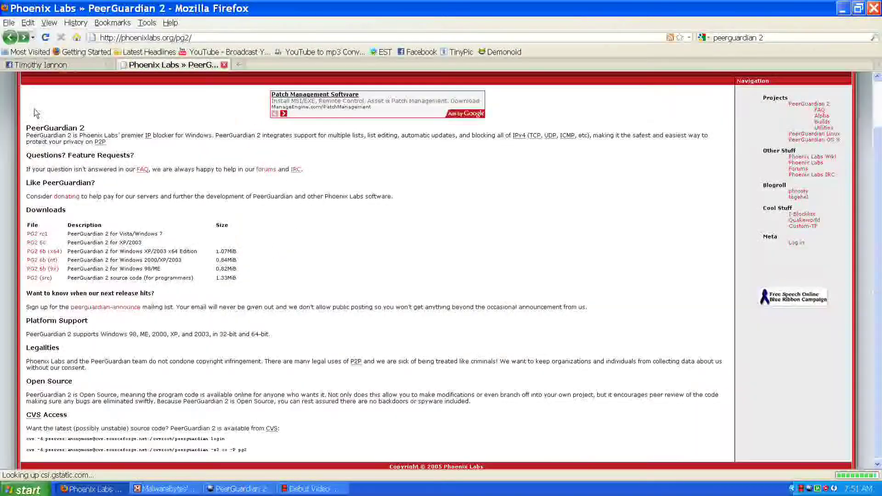
click(46, 254)
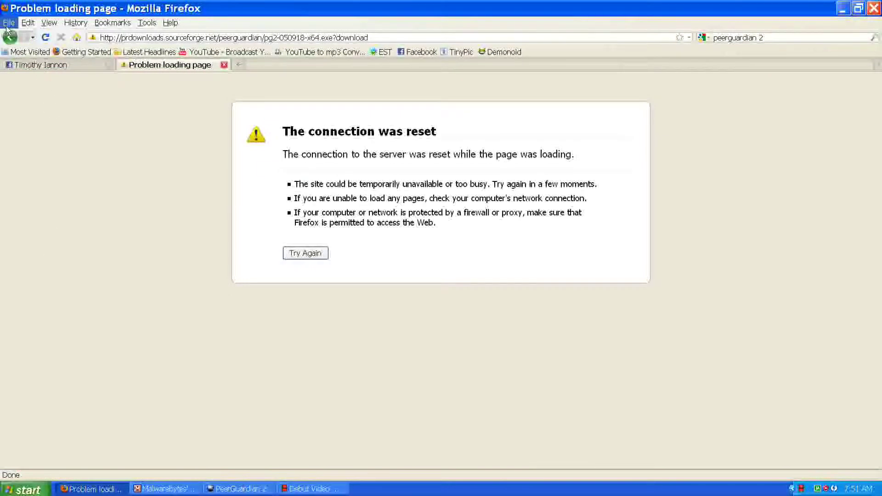
click(10, 37)
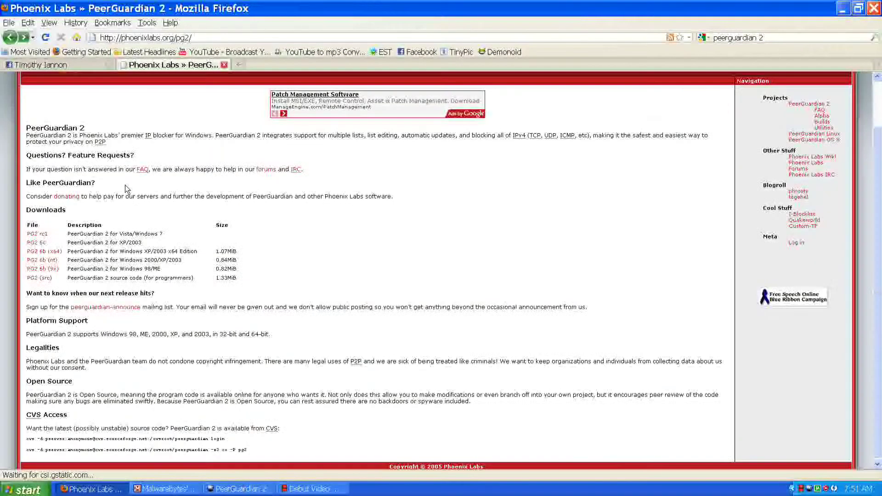
click(39, 235)
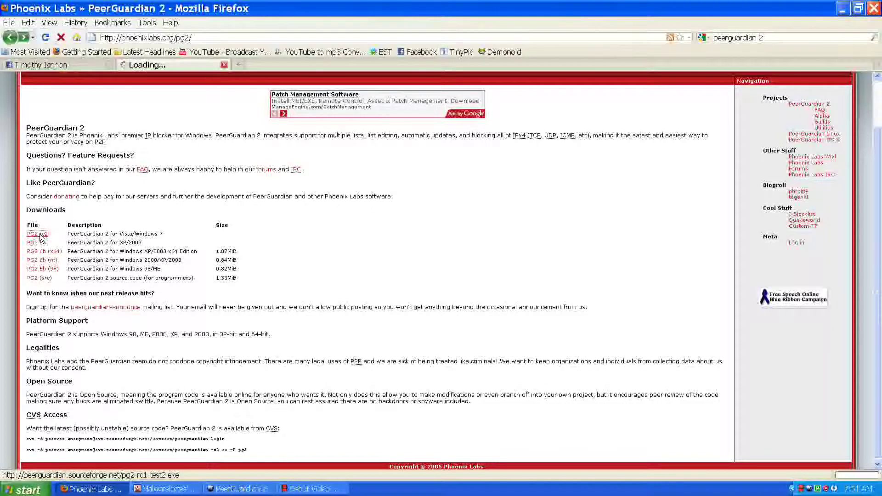
click(9, 37)
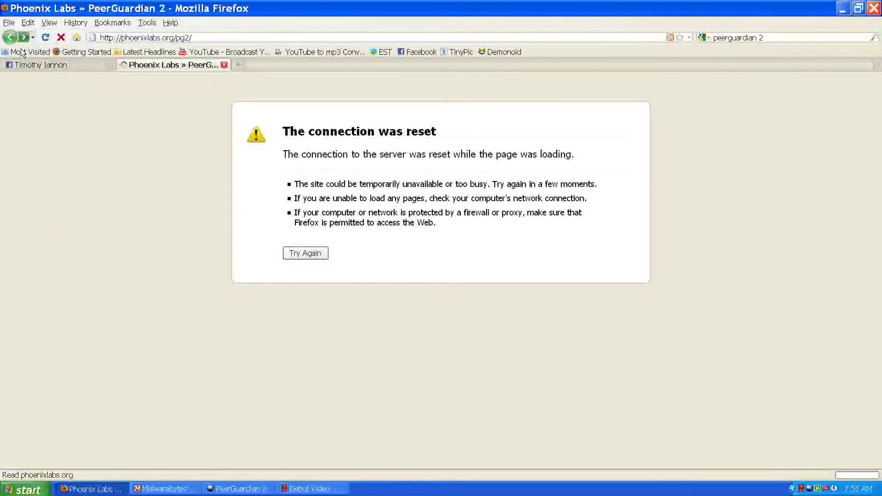
Close the extra Facebook tab and minimize Firefox to reveal the desktop.
click(61, 68)
click(109, 64)
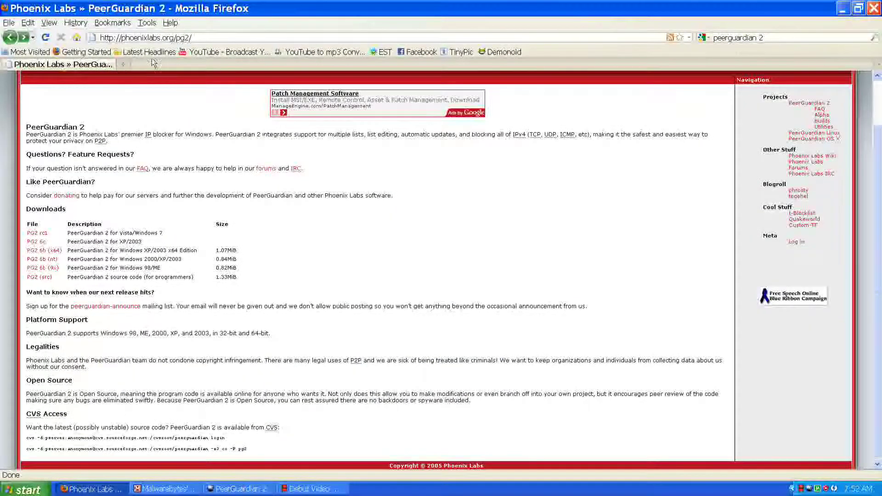
click(845, 9)
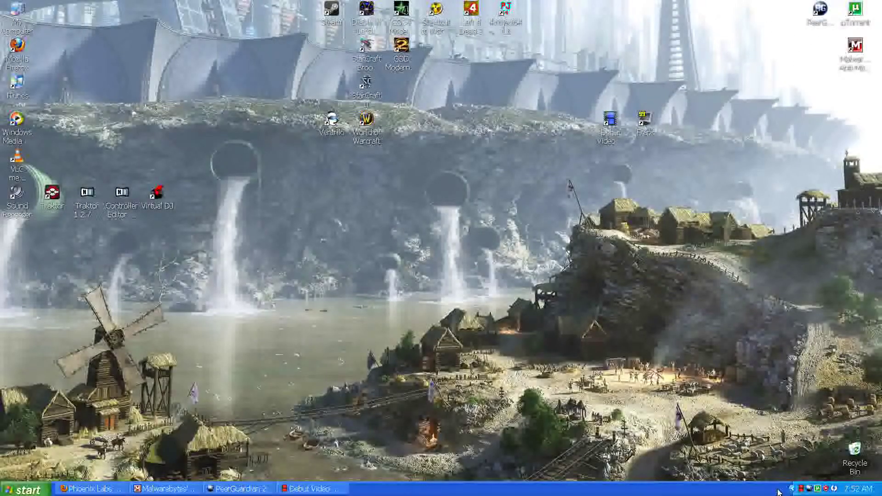
Open PeerGuardian 2 from the tray, centre its window, and check Settings before returning to Protection.
double_click(809, 490)
mouse_move(643, 46)
mouse_down()
mouse_move(501, 124)
mouse_move(278, 152)
mouse_up()
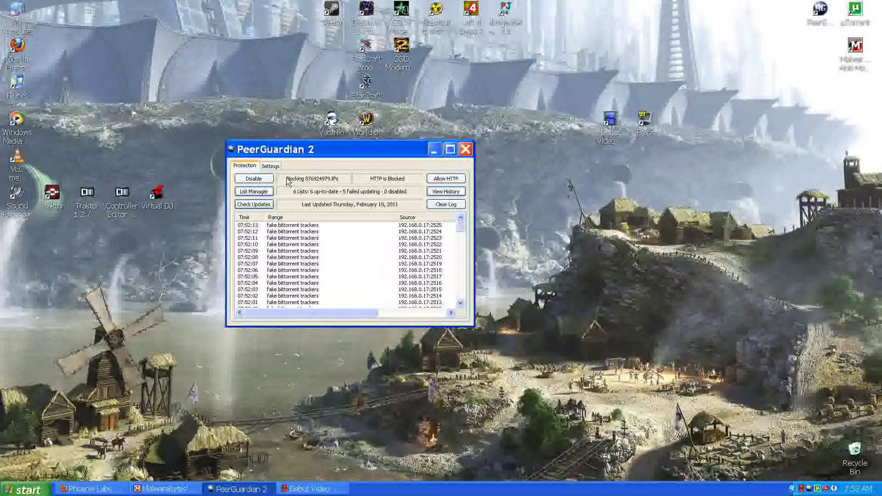
click(271, 166)
click(248, 166)
Scroll the log and select the 07:51:51 fake bittorrent trackers and 07:51:53 Savvis entries.
mouse_move(461, 226)
mouse_down()
mouse_move(462, 312)
mouse_move(462, 284)
mouse_up()
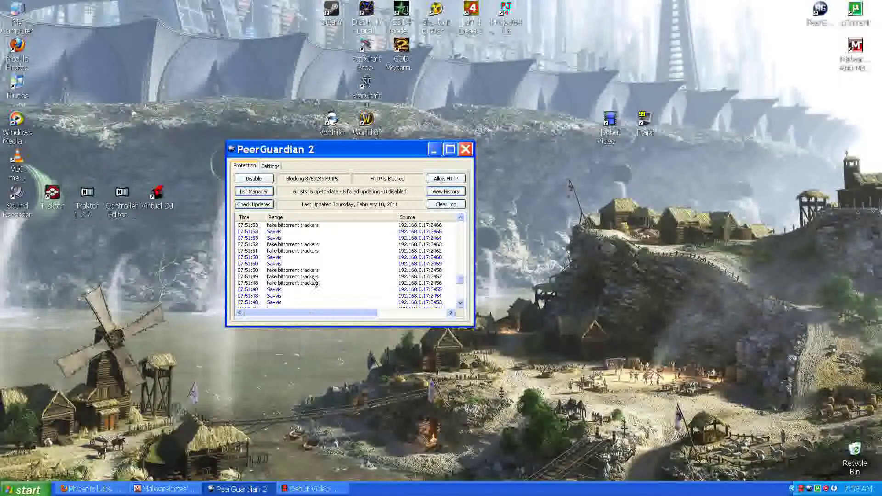
click(282, 258)
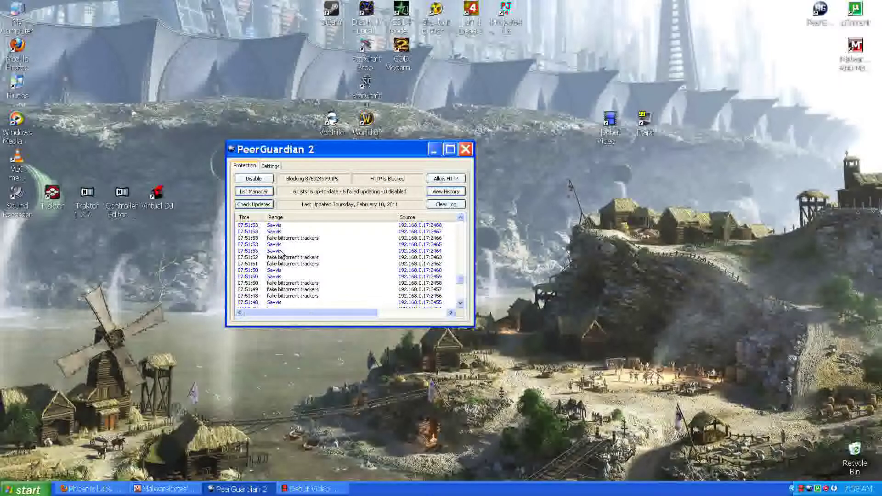
click(282, 251)
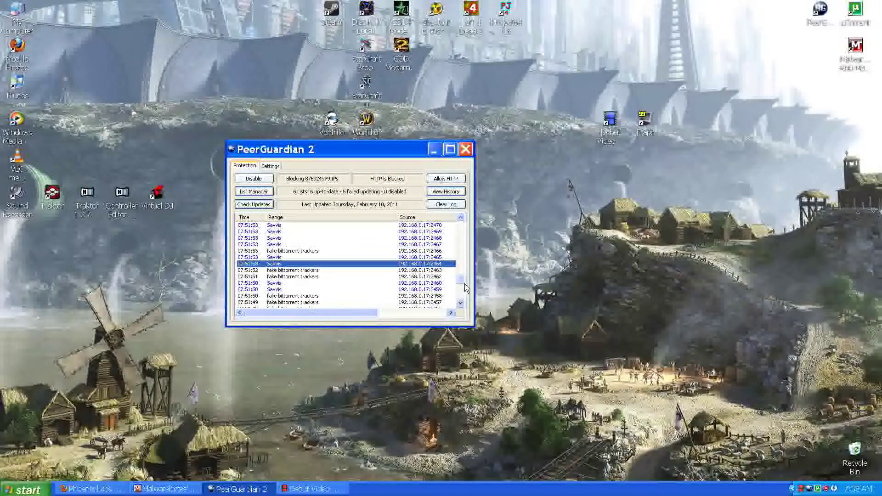
drag(462, 281, 461, 225)
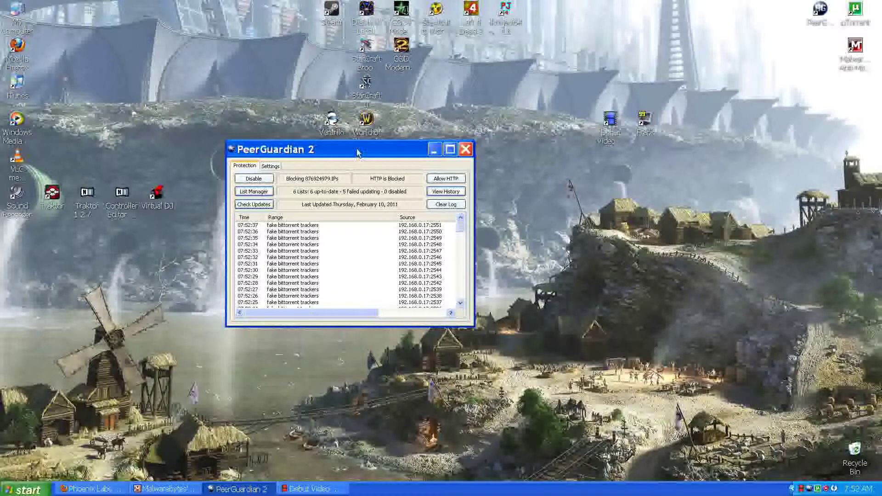
drag(361, 152, 763, 168)
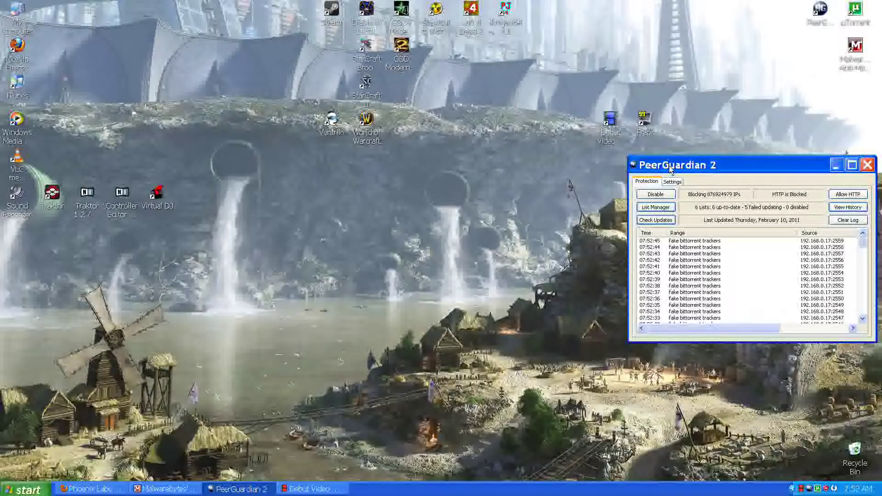
Select the 07:52:46 fake bittorrent trackers and DoD Network Information Center log entries.
drag(725, 168, 575, 165)
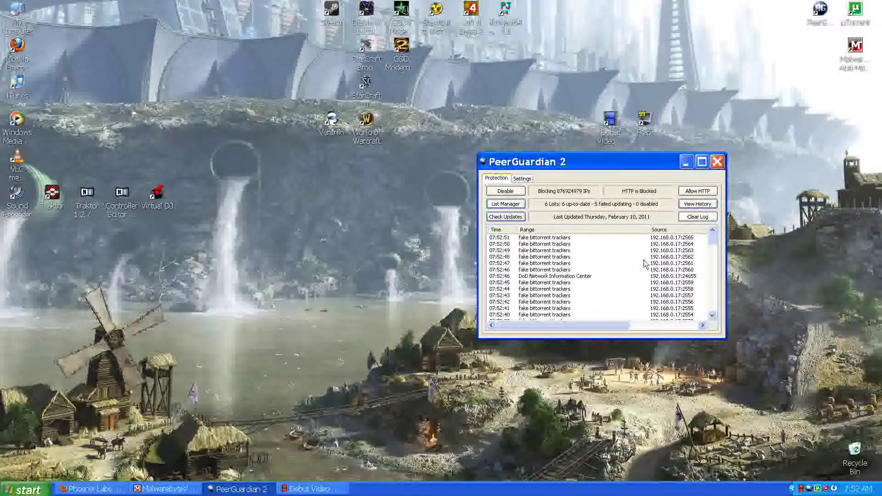
click(565, 281)
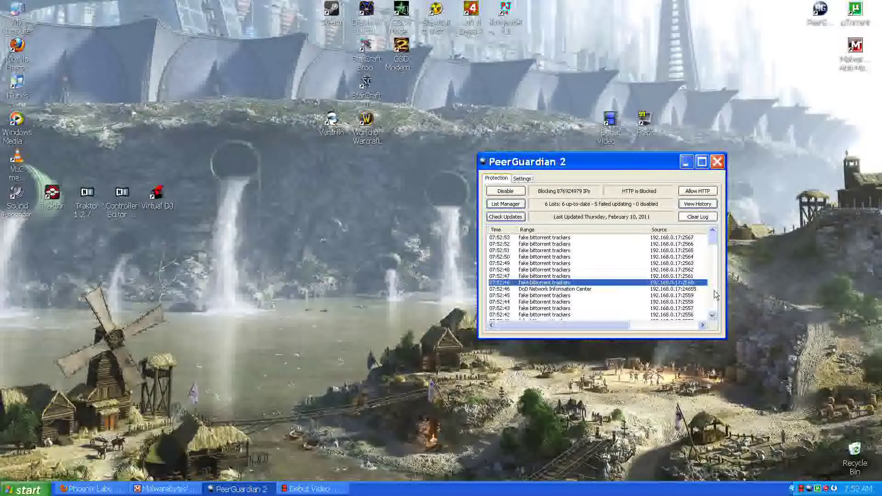
scroll(714, 246, down, 1)
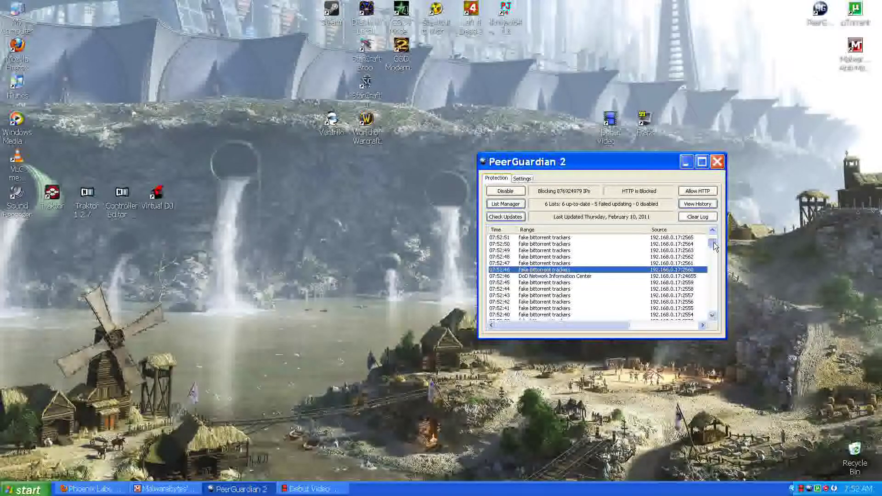
scroll(715, 248, down, 1)
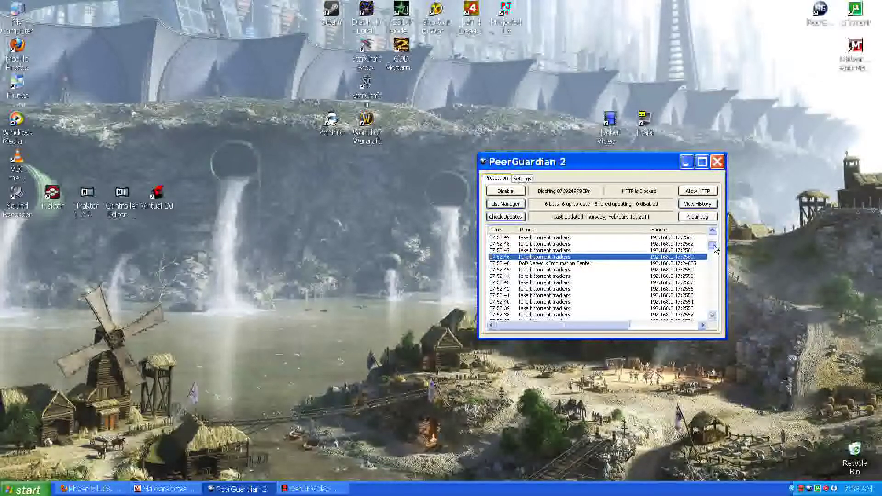
click(550, 271)
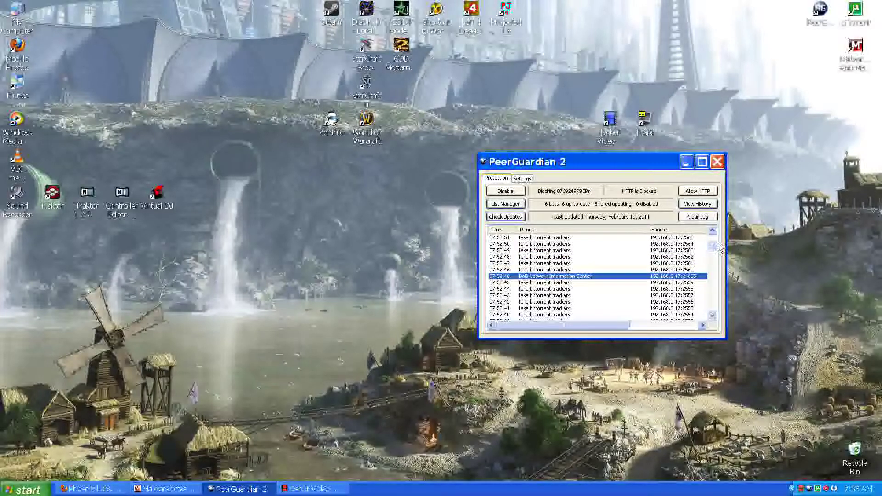
scroll(714, 253, down, 2)
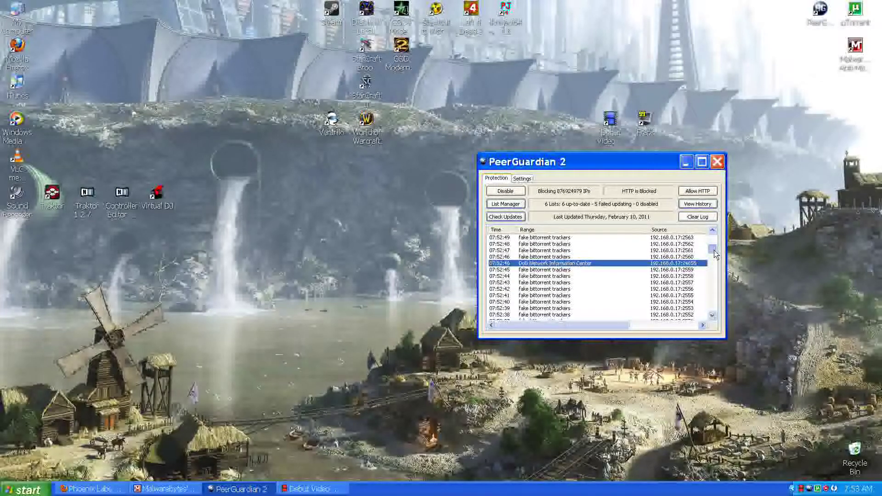
drag(715, 254, 715, 242)
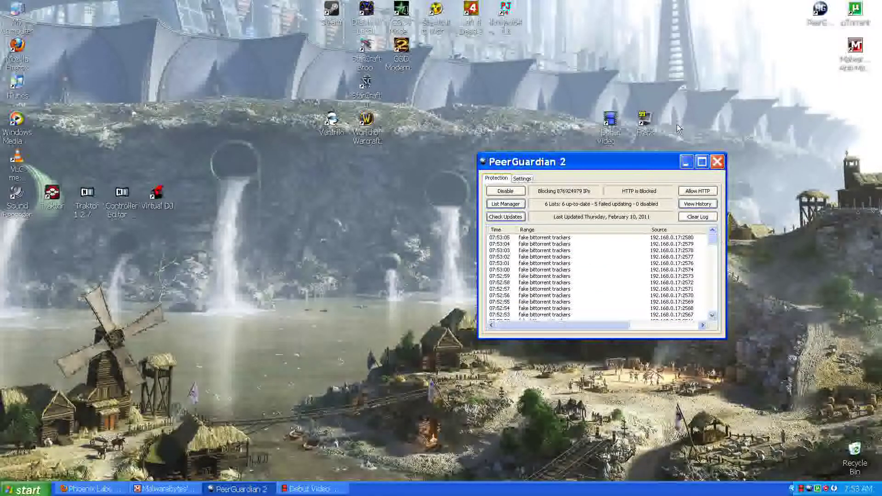
Move the PeerGuardian window up to the right and bring the Phoenix Labs page forward.
mouse_move(591, 162)
mouse_down()
mouse_move(722, 171)
mouse_move(691, 88)
mouse_up()
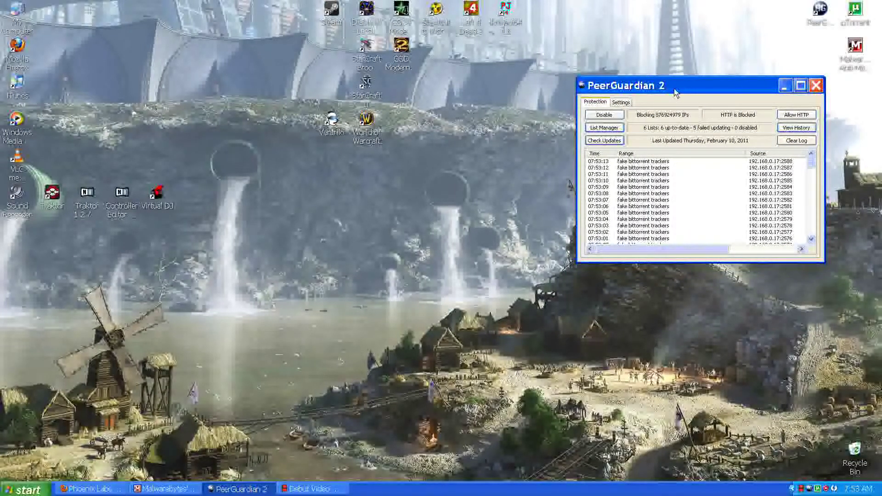
drag(692, 89, 622, 79)
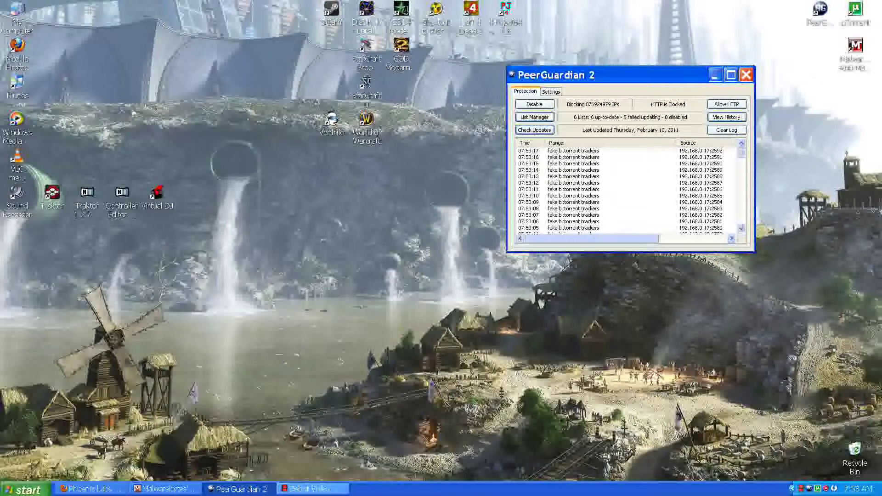
click(90, 489)
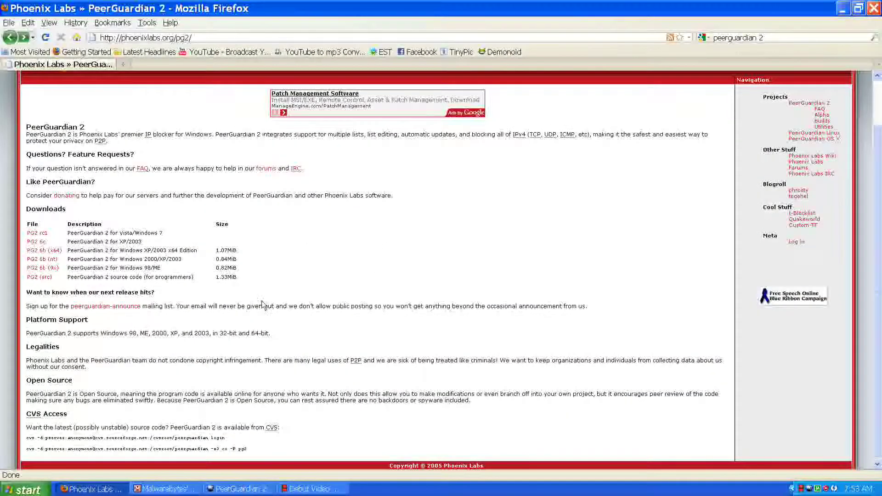
Scroll up to the Phoenix Labs header banner and restore Debut Video Capture alongside it.
scroll(260, 317, up, 3)
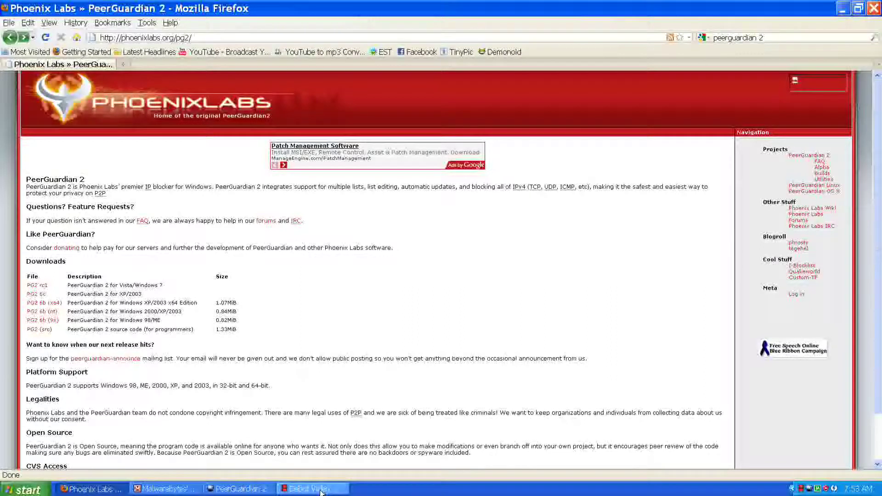
click(320, 489)
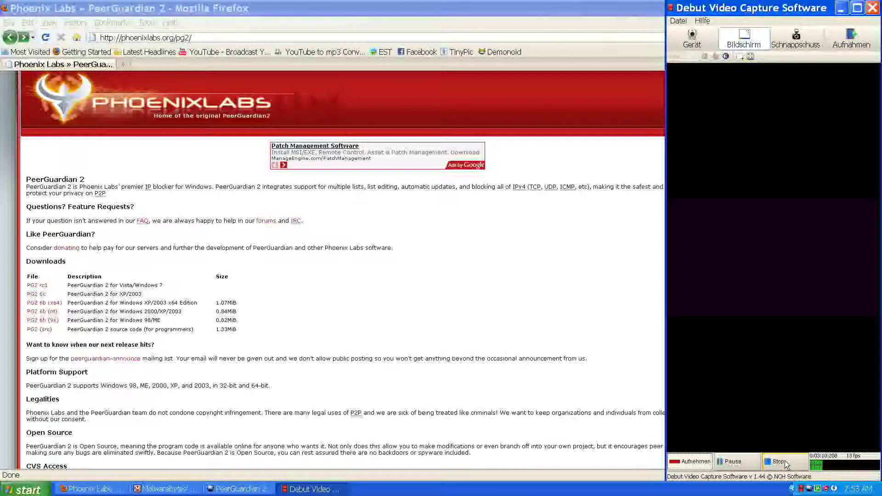